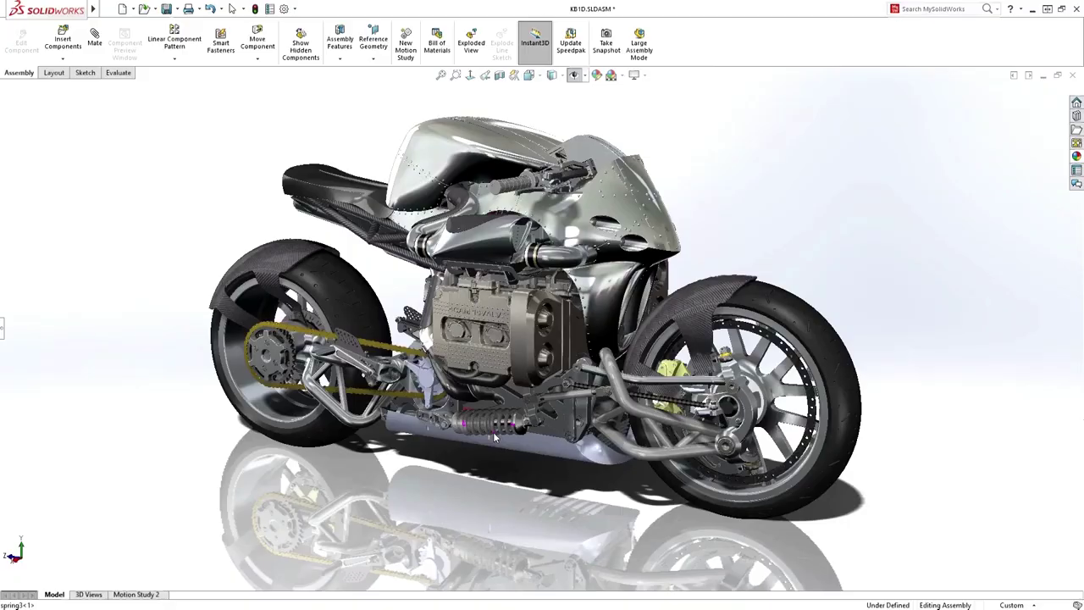
Step: Rotate the KB1D motorcycle assembly until it is seen head-on from the front
{"action": "middle_click_drag", "start_coordinate": [493, 432], "coordinate": [289, 405]}
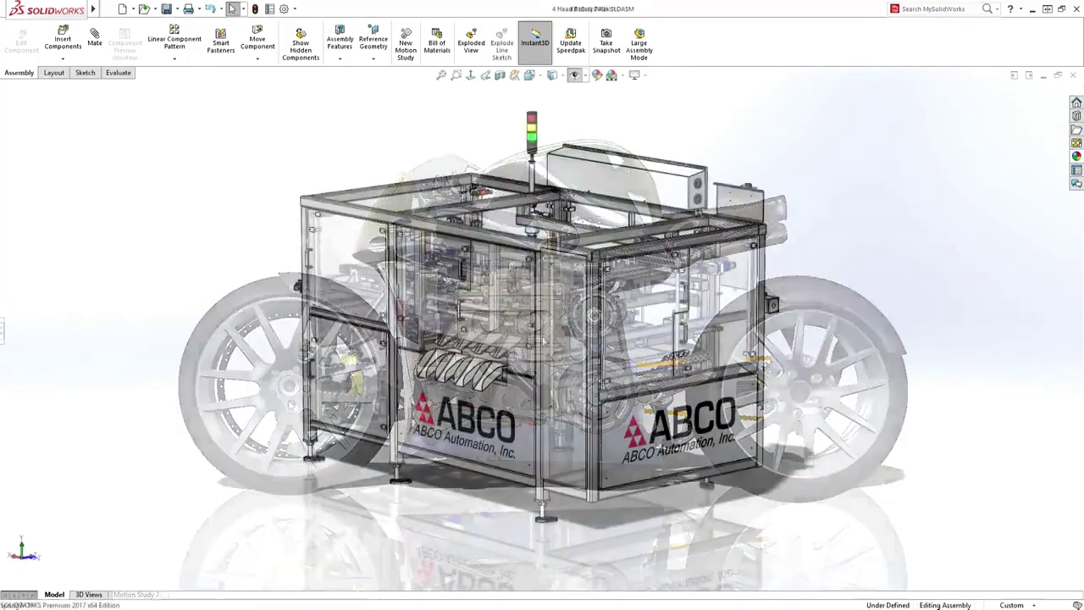
Step: Zoom in on the filler assembly
{"action": "scroll", "coordinate": [539, 329], "scroll_direction": "down", "scroll_amount": 3}
{"action": "scroll", "coordinate": [542, 296], "scroll_direction": "down", "scroll_amount": 3}
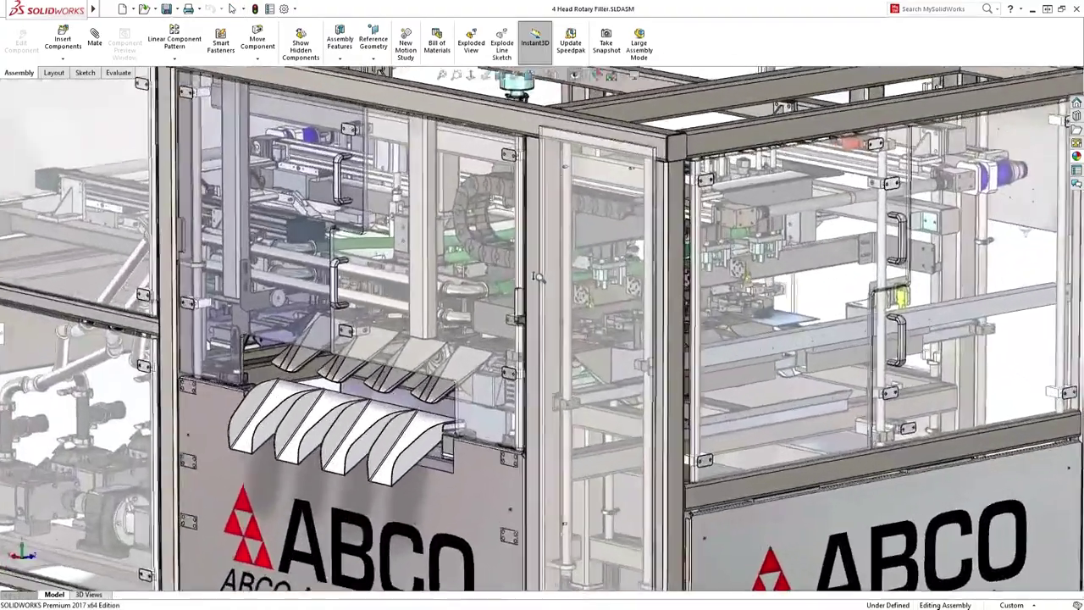
{"action": "scroll", "coordinate": [545, 262], "scroll_direction": "down", "scroll_amount": 3}
{"action": "scroll", "coordinate": [547, 227], "scroll_direction": "down", "scroll_amount": 3}
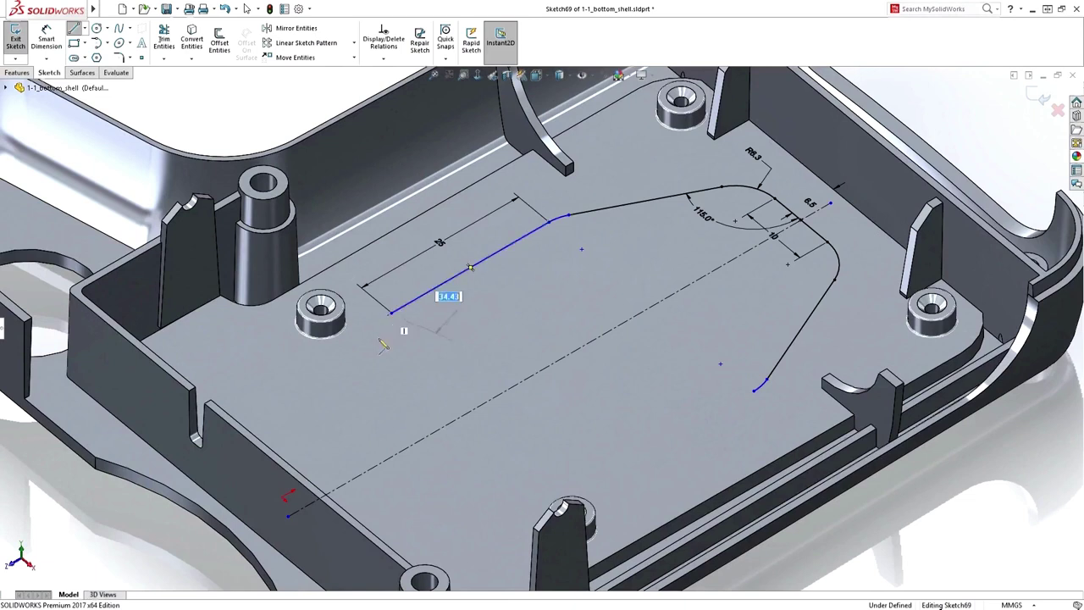
Step: Close Sketch69's profile, shrink it to 28.7 by 16.7, and extrude it with Instant3D
{"action": "left_click", "coordinate": [755, 392]}
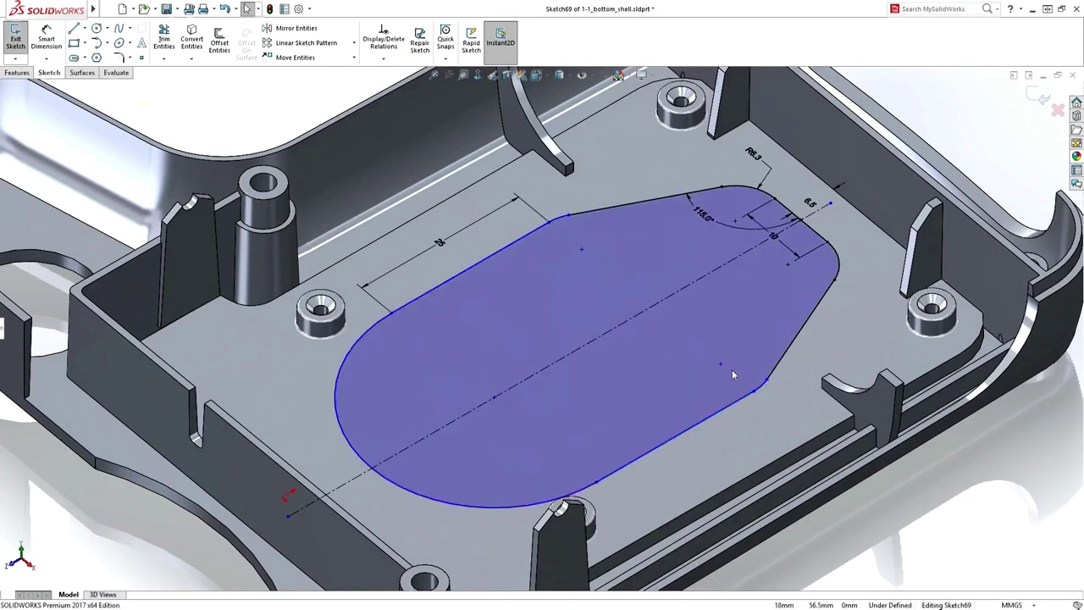
{"action": "mouse_move", "coordinate": [734, 375]}
{"action": "left_mouse_down"}
{"action": "mouse_move", "coordinate": [692, 338]}
{"action": "mouse_move", "coordinate": [749, 395]}
{"action": "left_mouse_up"}
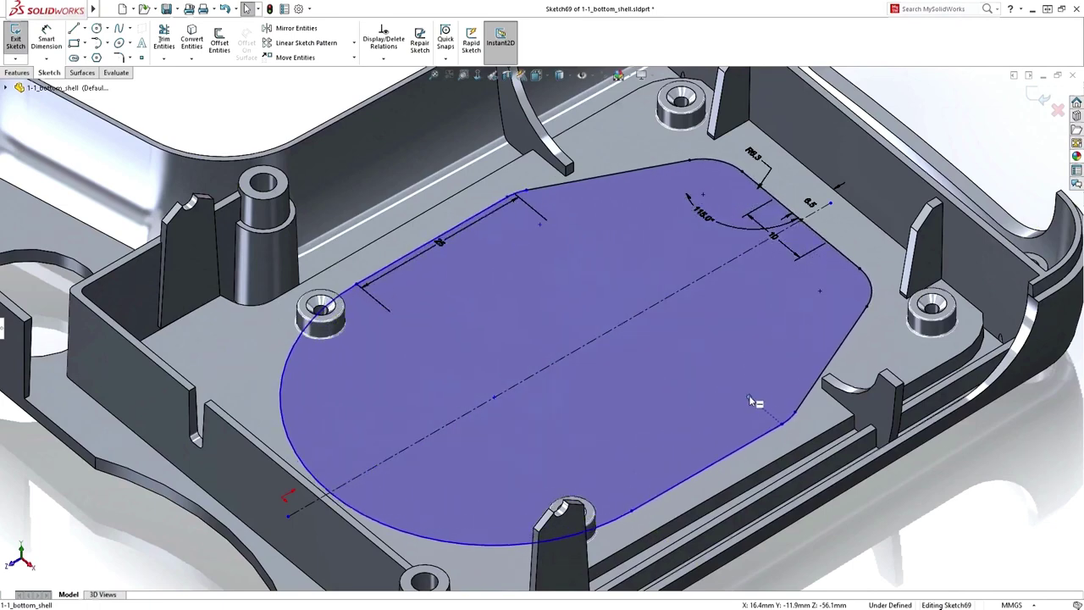
{"action": "key", "text": "d"}
{"action": "left_click", "coordinate": [766, 367]}
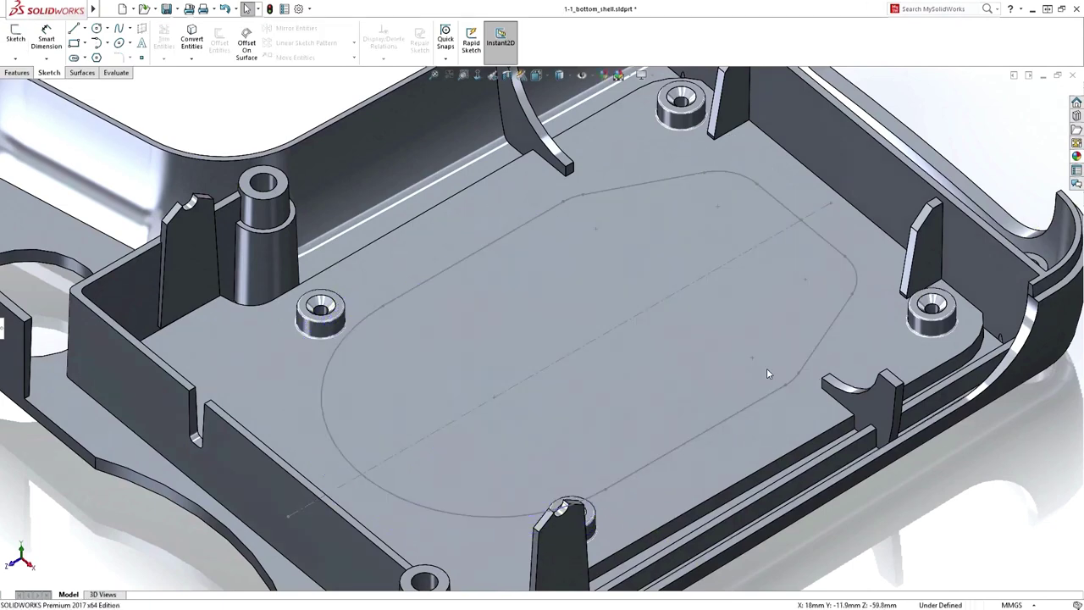
{"action": "mouse_move", "coordinate": [756, 390]}
{"action": "left_mouse_down"}
{"action": "mouse_move", "coordinate": [778, 332]}
{"action": "mouse_move", "coordinate": [770, 428]}
{"action": "left_mouse_up"}
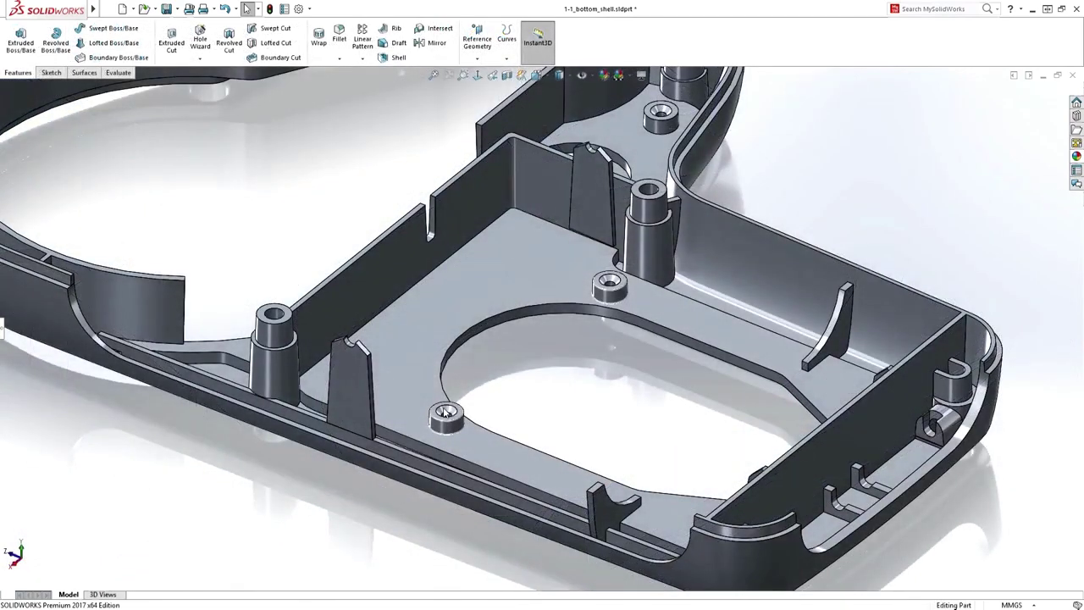
Step: Thicken the front-wall rib and slide it left beside the boss with Instant3D
{"action": "left_click", "coordinate": [446, 413]}
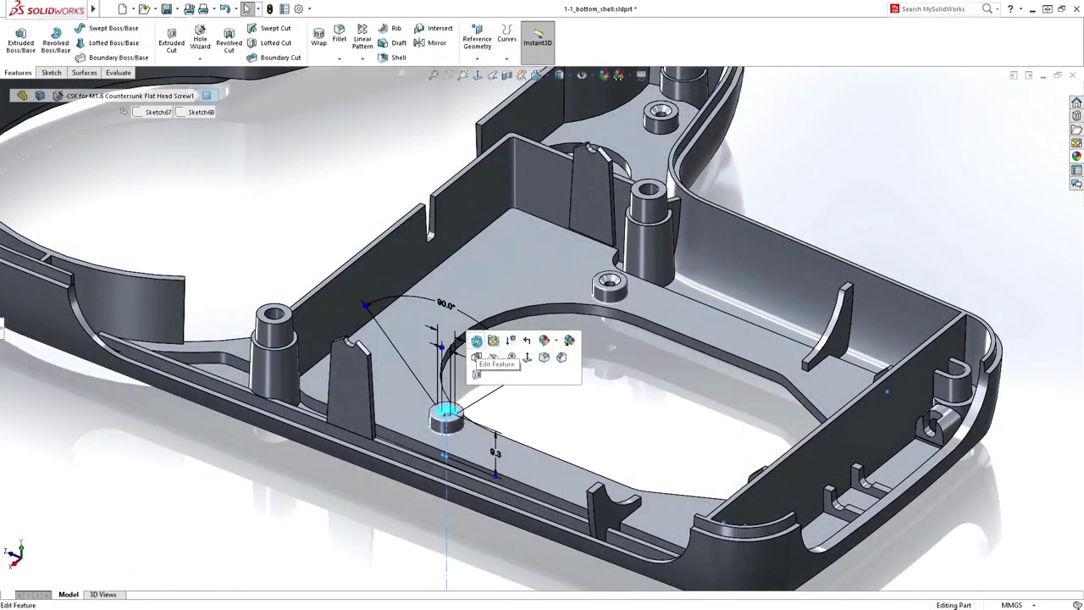
{"action": "left_click", "coordinate": [477, 357]}
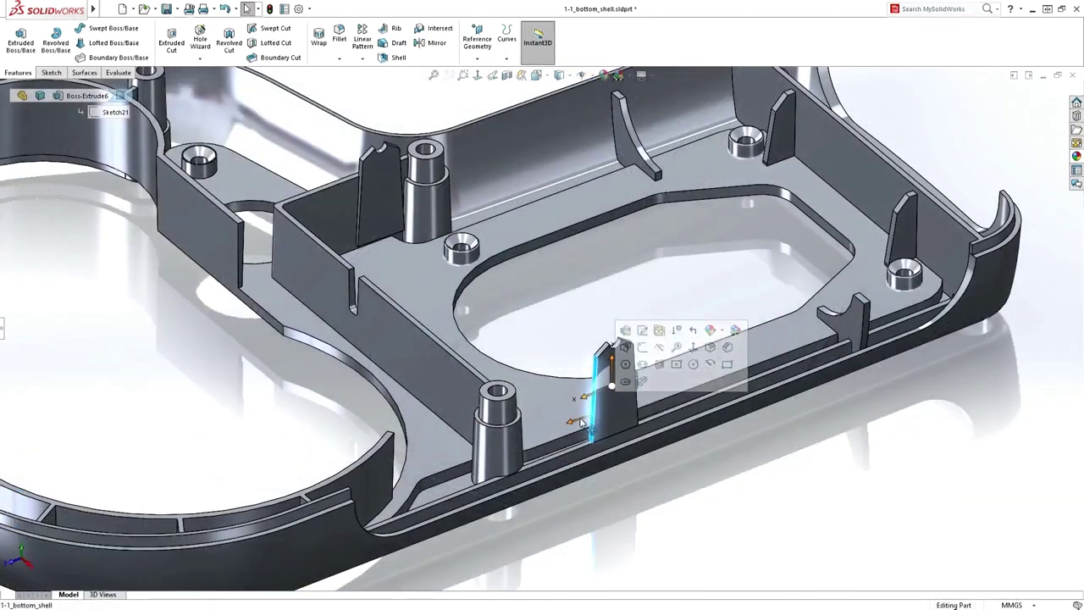
{"action": "mouse_move", "coordinate": [573, 427]}
{"action": "left_mouse_down"}
{"action": "mouse_move", "coordinate": [529, 445]}
{"action": "mouse_move", "coordinate": [580, 421]}
{"action": "left_mouse_up"}
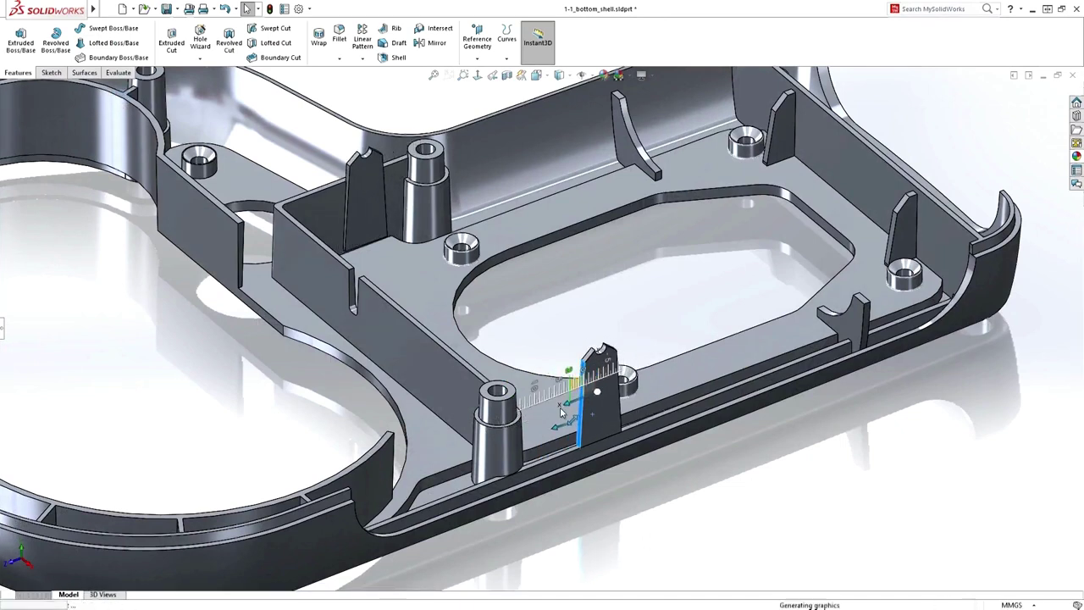
{"action": "left_click_drag", "start_coordinate": [560, 407], "coordinate": [531, 416]}
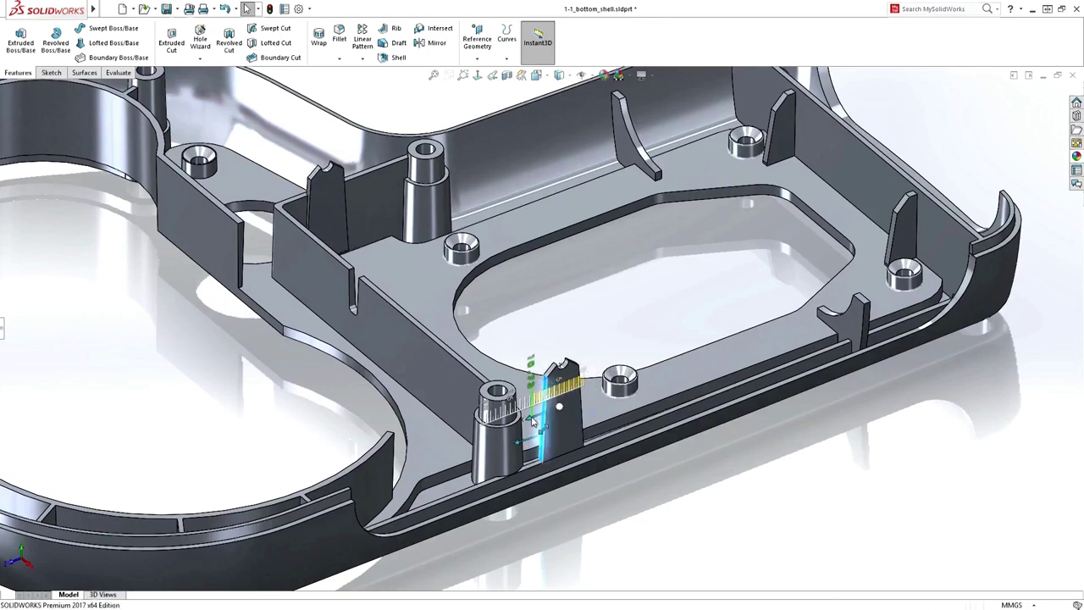
{"action": "key", "text": "Escape"}
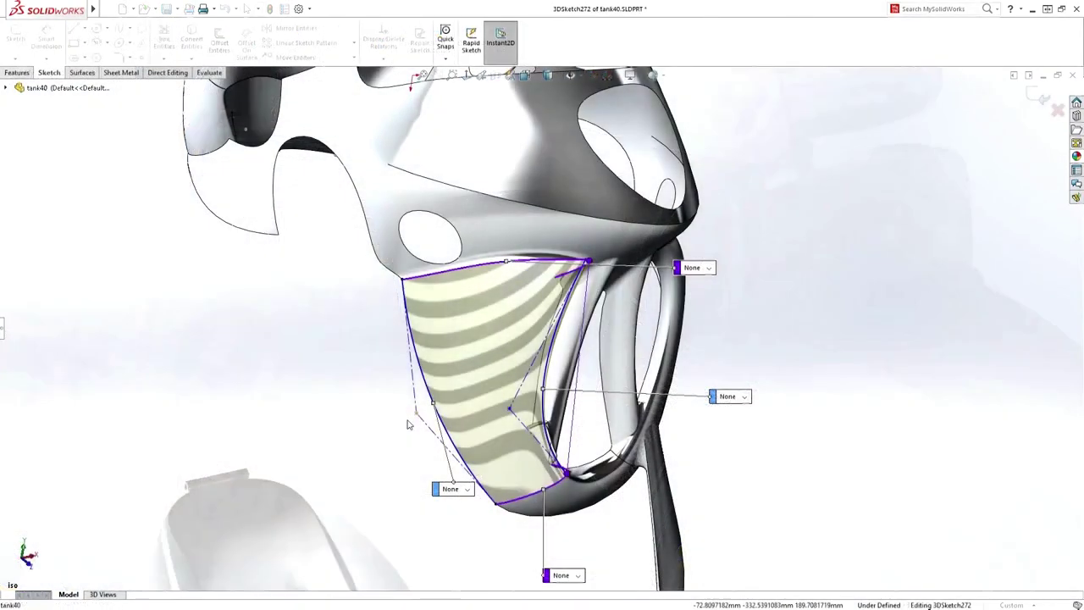
Step: Drag a boundary control point in tank40's 3DSketch272 to bulge the surface leftward
{"action": "mouse_move", "coordinate": [407, 424]}
{"action": "left_mouse_down"}
{"action": "mouse_move", "coordinate": [321, 447]}
{"action": "mouse_move", "coordinate": [532, 370]}
{"action": "mouse_move", "coordinate": [476, 391]}
{"action": "left_mouse_up"}
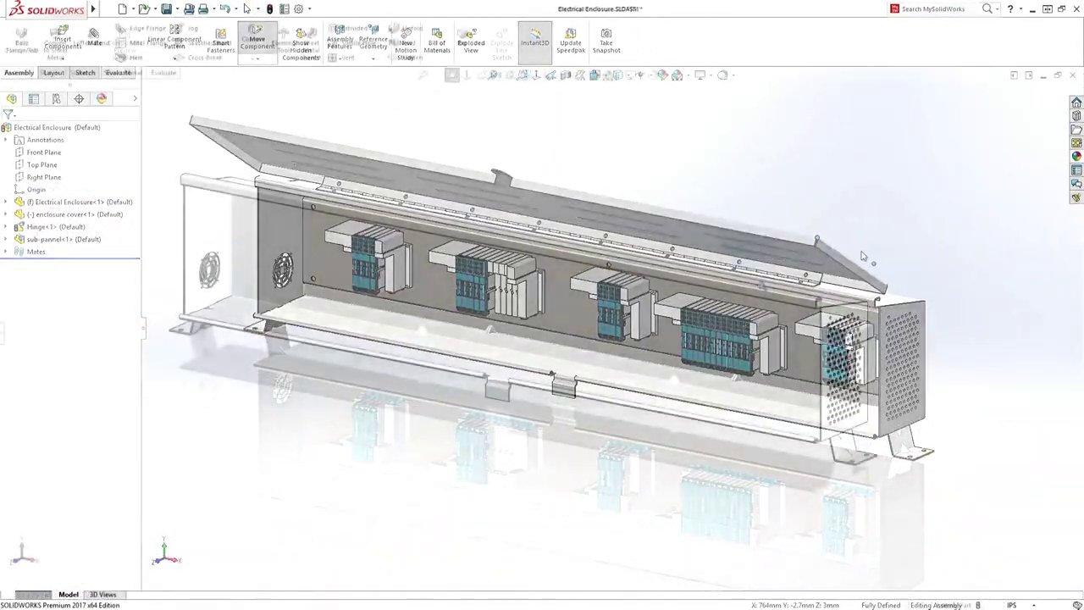
Step: Add a Fan Vent emboss from the Design Library above the existing end-wall vent
{"action": "left_click_drag", "start_coordinate": [726, 235], "coordinate": [972, 517]}
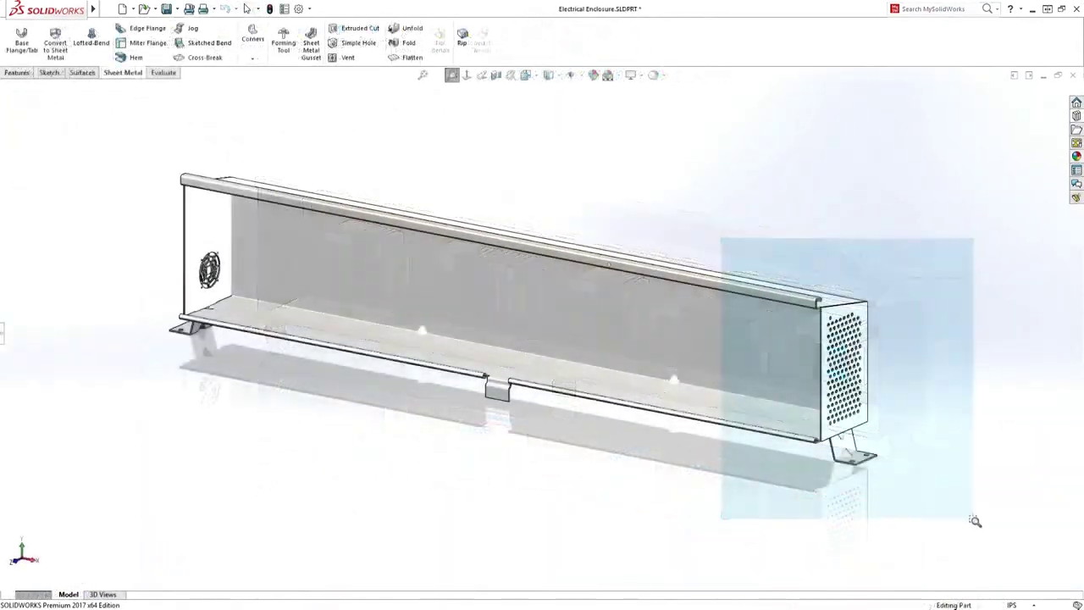
{"action": "scroll", "coordinate": [584, 457], "scroll_direction": "down", "scroll_amount": 2}
{"action": "scroll", "coordinate": [561, 467], "scroll_direction": "down", "scroll_amount": 3}
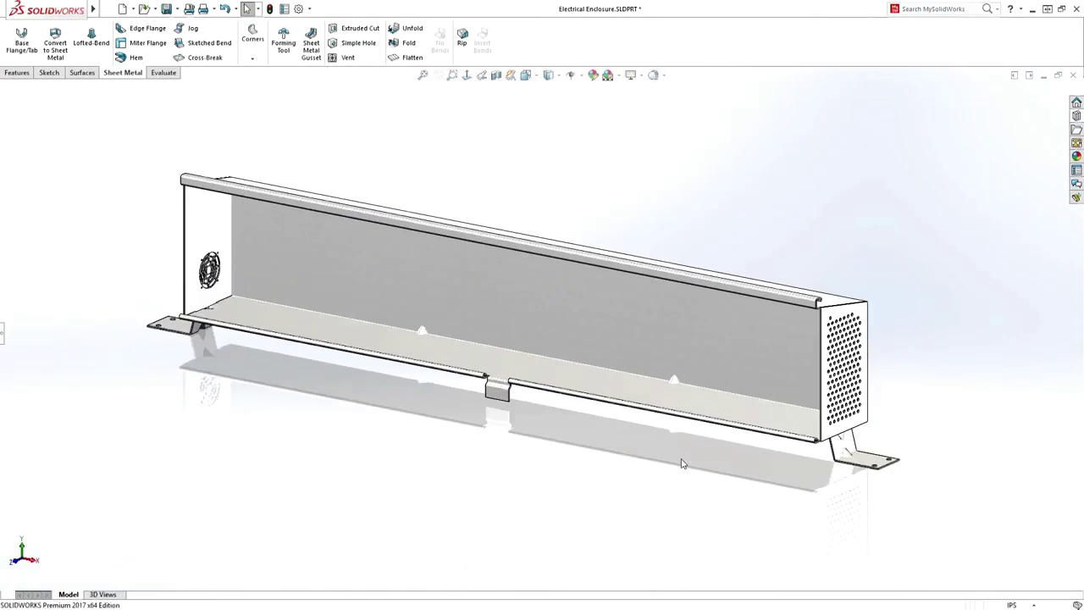
{"action": "scroll", "coordinate": [214, 237], "scroll_direction": "down", "scroll_amount": 2}
{"action": "scroll", "coordinate": [271, 254], "scroll_direction": "down", "scroll_amount": 2}
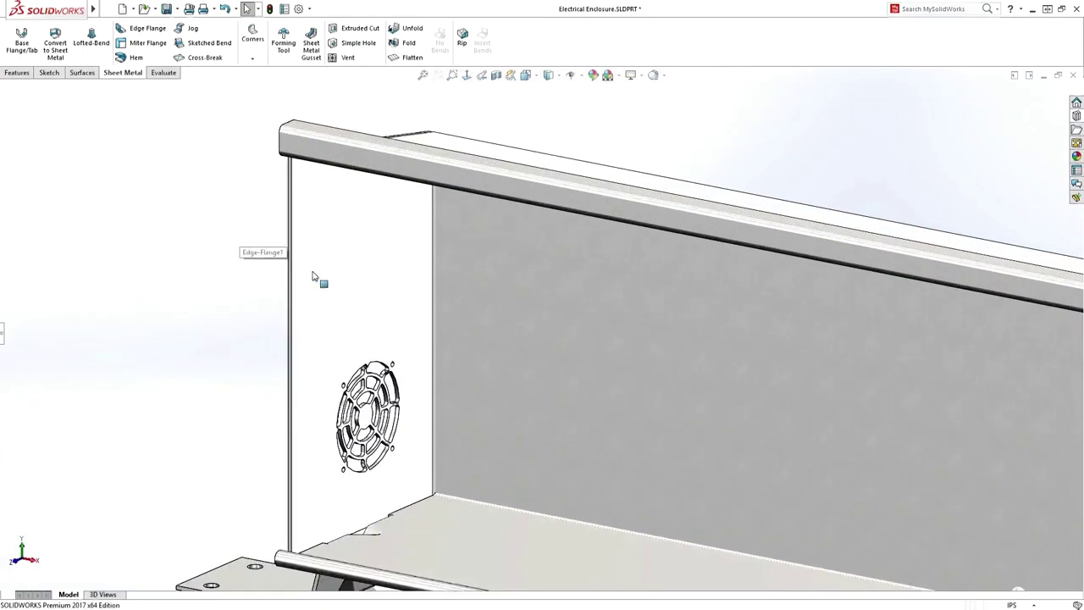
{"action": "scroll", "coordinate": [339, 292], "scroll_direction": "down", "scroll_amount": 2}
{"action": "left_click", "coordinate": [1076, 116]}
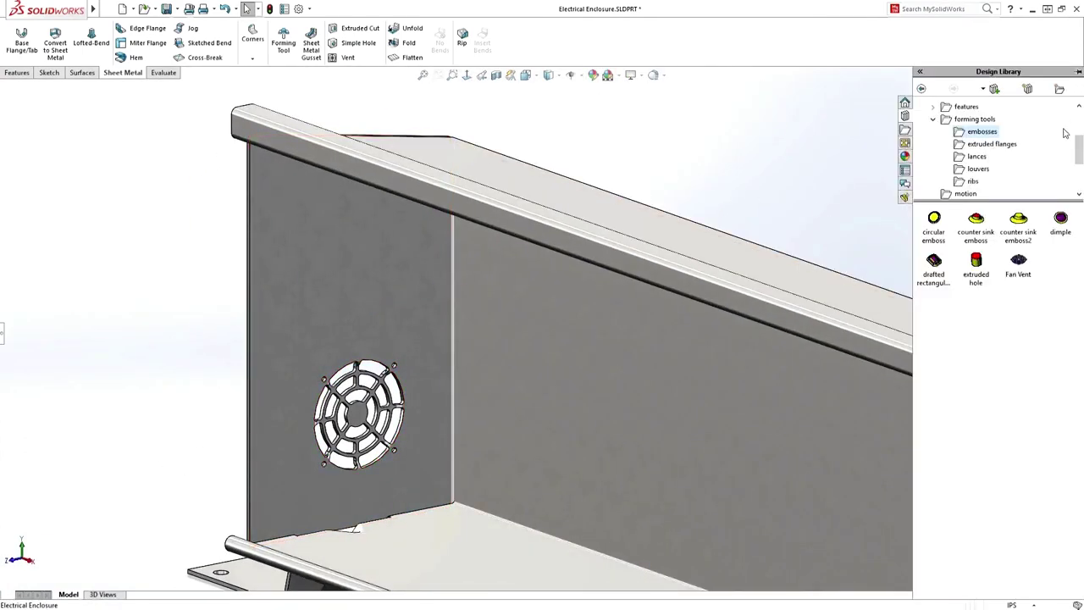
{"action": "left_click_drag", "start_coordinate": [1019, 260], "coordinate": [367, 249]}
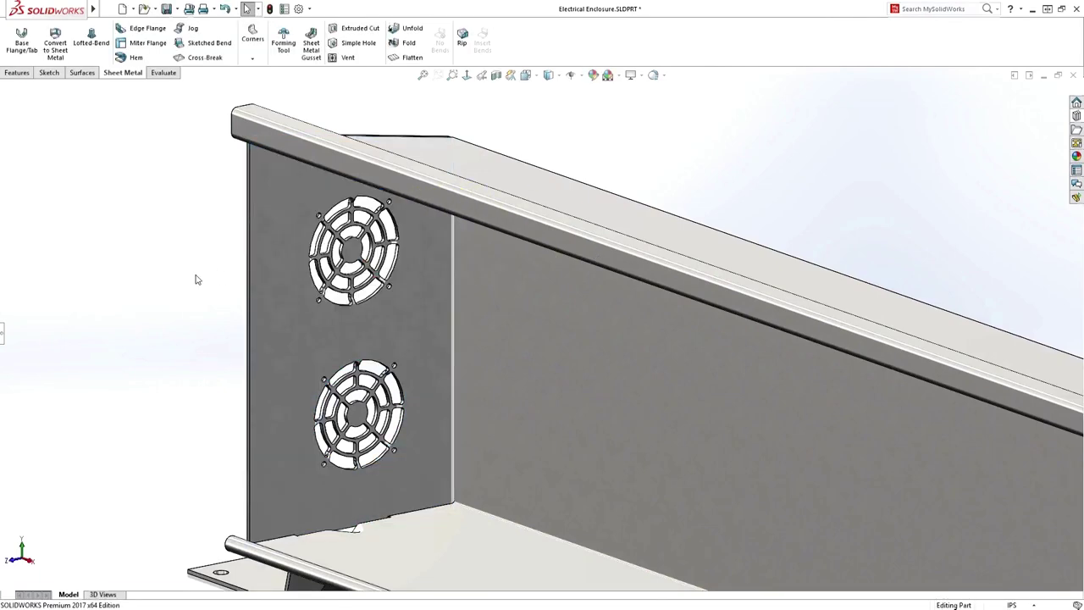
Step: Flatten the enclosure and center its flat pattern in view
{"action": "scroll", "coordinate": [196, 280], "scroll_direction": "up", "scroll_amount": 1}
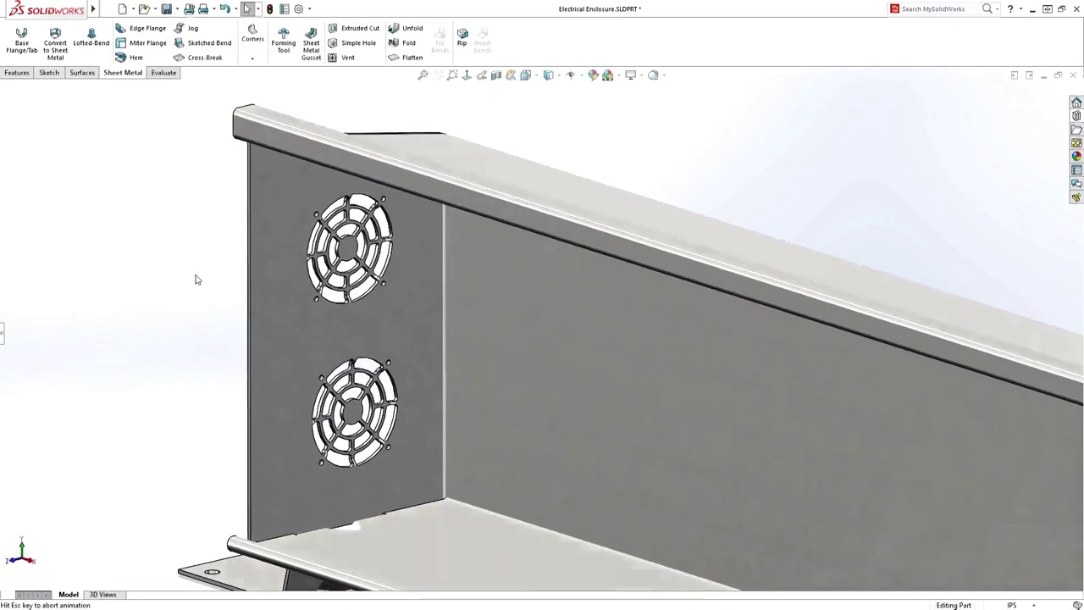
{"action": "scroll", "coordinate": [196, 280], "scroll_direction": "up", "scroll_amount": 3}
{"action": "scroll", "coordinate": [196, 279], "scroll_direction": "up", "scroll_amount": 2}
{"action": "scroll", "coordinate": [195, 279], "scroll_direction": "up", "scroll_amount": 2}
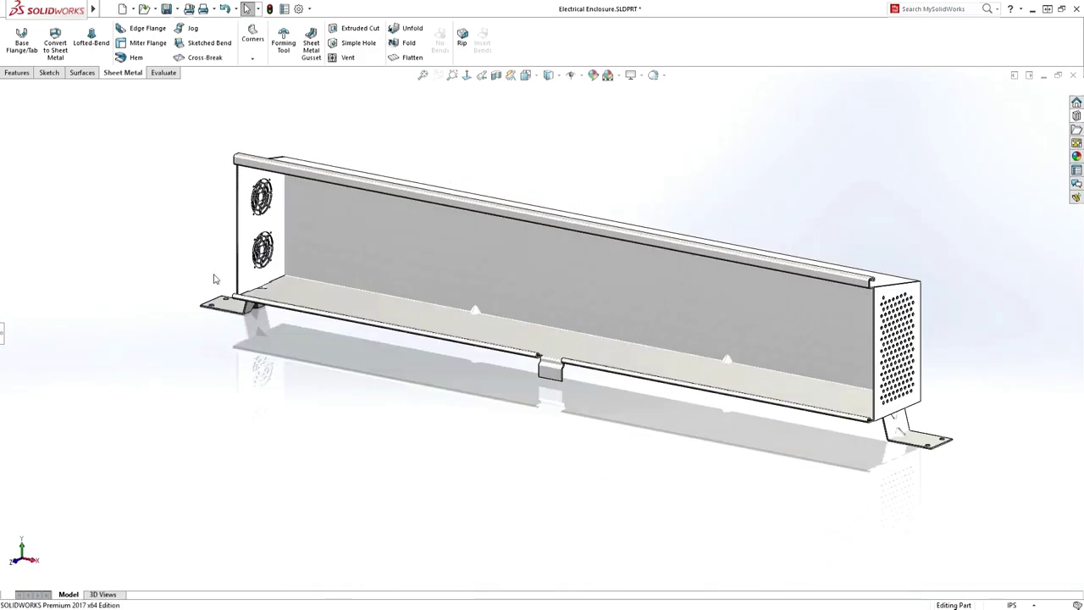
{"action": "left_click", "coordinate": [408, 56]}
{"action": "middle_click_drag", "start_coordinate": [561, 248], "coordinate": [513, 305], "text": "ctrl"}
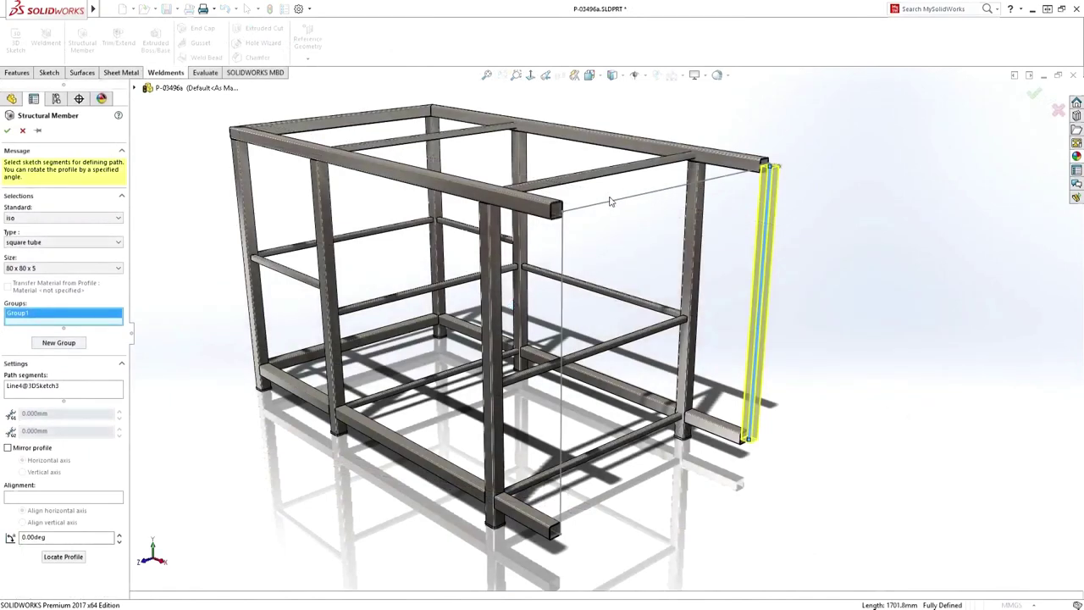
Step: Run an 80 x 80 x 5 square tube along the top and front lines with End Butt2 corner
{"action": "left_click", "coordinate": [606, 208]}
{"action": "left_click", "coordinate": [563, 229]}
{"action": "scroll", "coordinate": [564, 228], "scroll_direction": "down", "scroll_amount": 2}
{"action": "scroll", "coordinate": [564, 229], "scroll_direction": "down", "scroll_amount": 5}
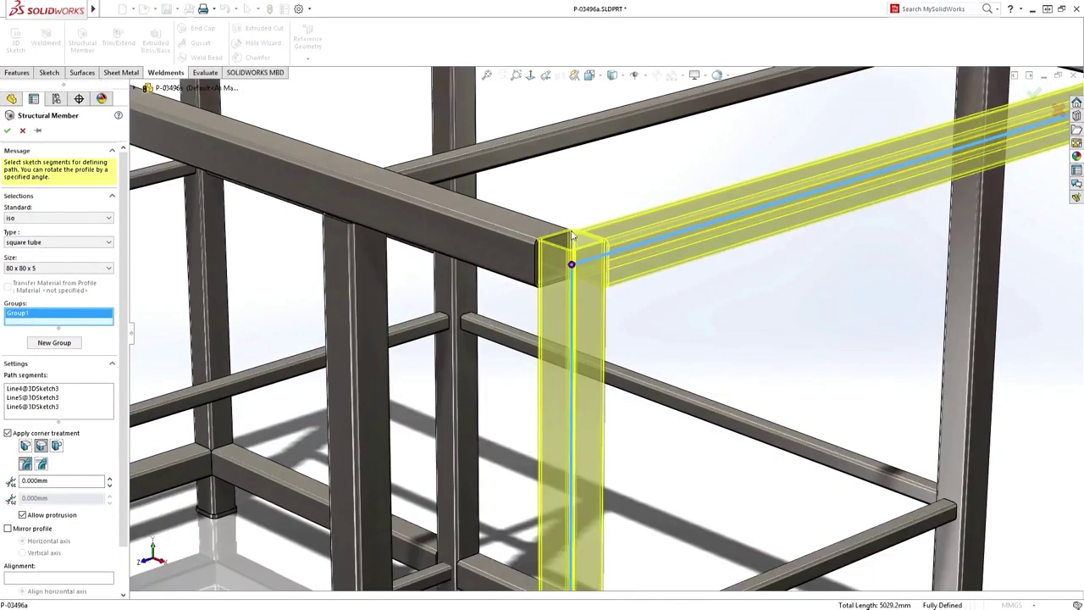
{"action": "left_click", "coordinate": [572, 265]}
{"action": "left_click", "coordinate": [659, 396]}
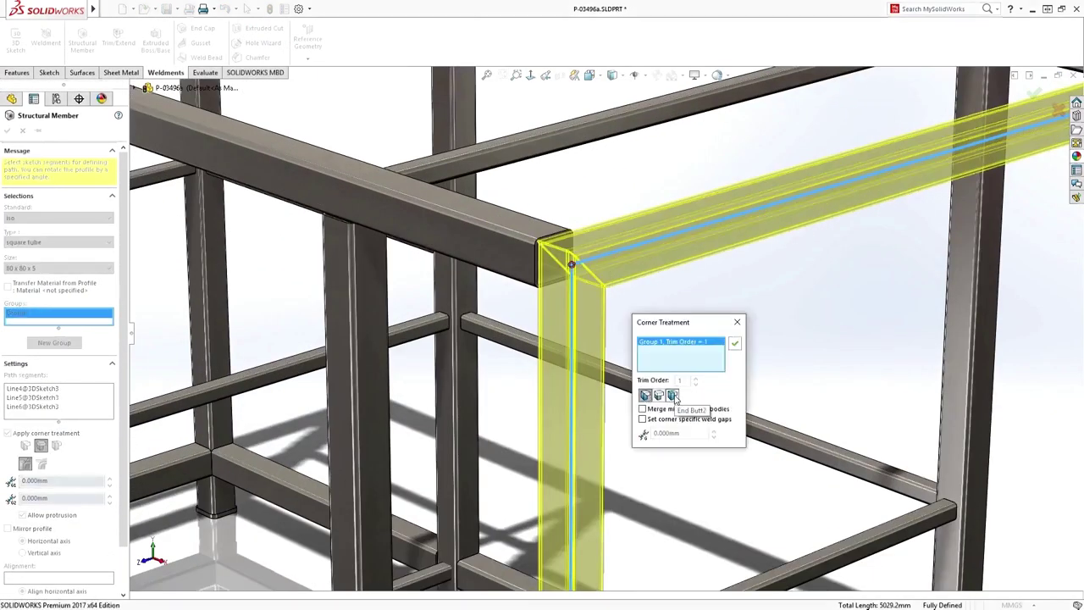
{"action": "left_click", "coordinate": [672, 395]}
{"action": "left_click", "coordinate": [734, 343]}
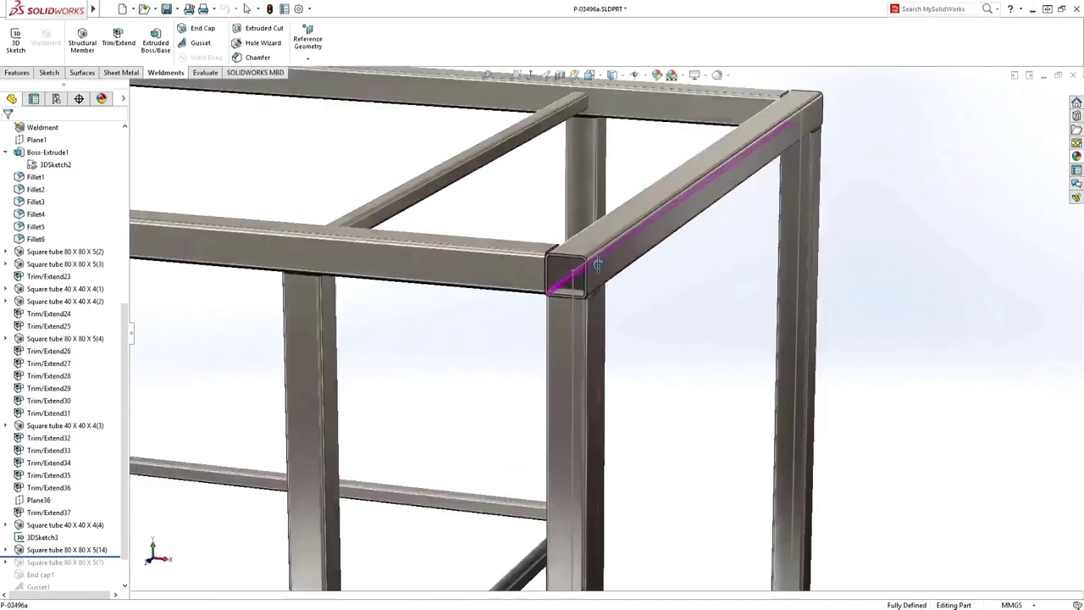
Step: Browse the cut-list properties, including Cut-List-Item17
{"action": "scroll", "coordinate": [597, 279], "scroll_direction": "up", "scroll_amount": 3}
{"action": "scroll", "coordinate": [584, 287], "scroll_direction": "up", "scroll_amount": 3}
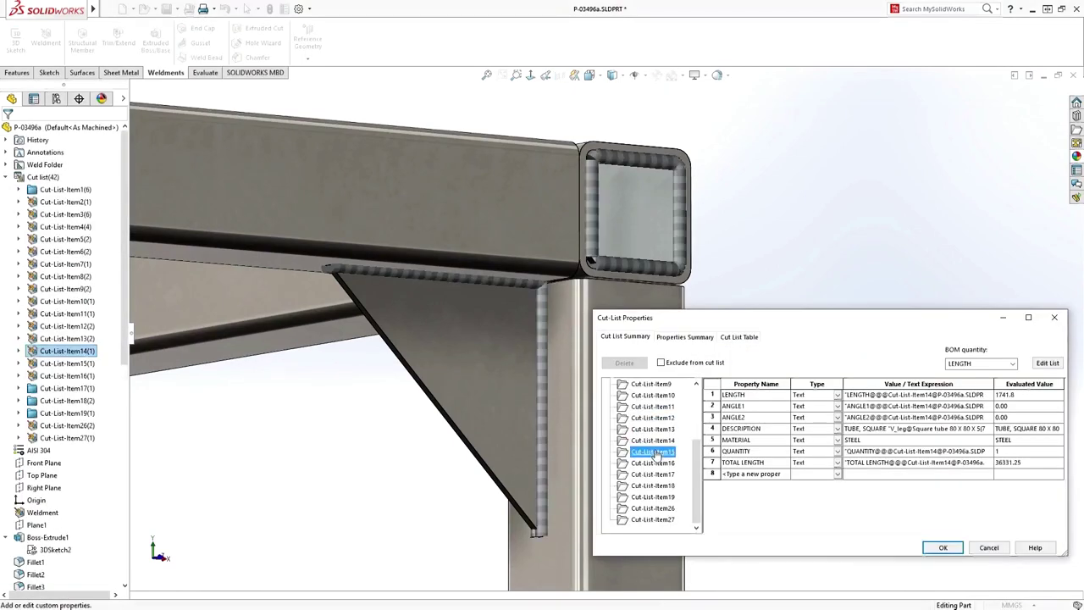
{"action": "left_click", "coordinate": [657, 462]}
{"action": "left_click", "coordinate": [658, 475]}
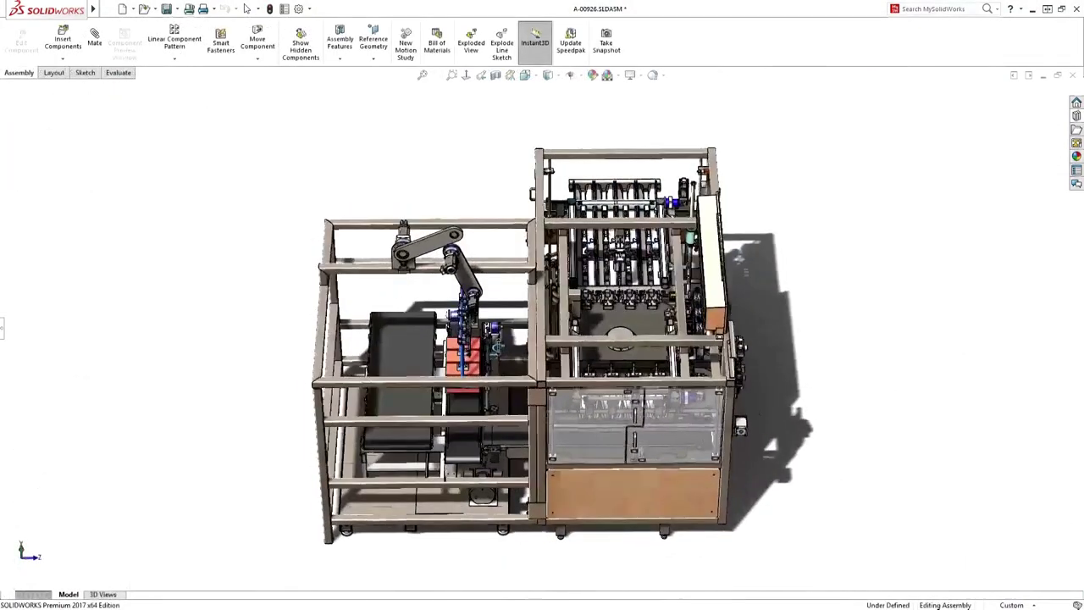
Step: Zoom to the pick-and-place arms and reposition the arm's elbow and link
{"action": "middle_click_drag", "start_coordinate": [728, 279], "coordinate": [595, 275]}
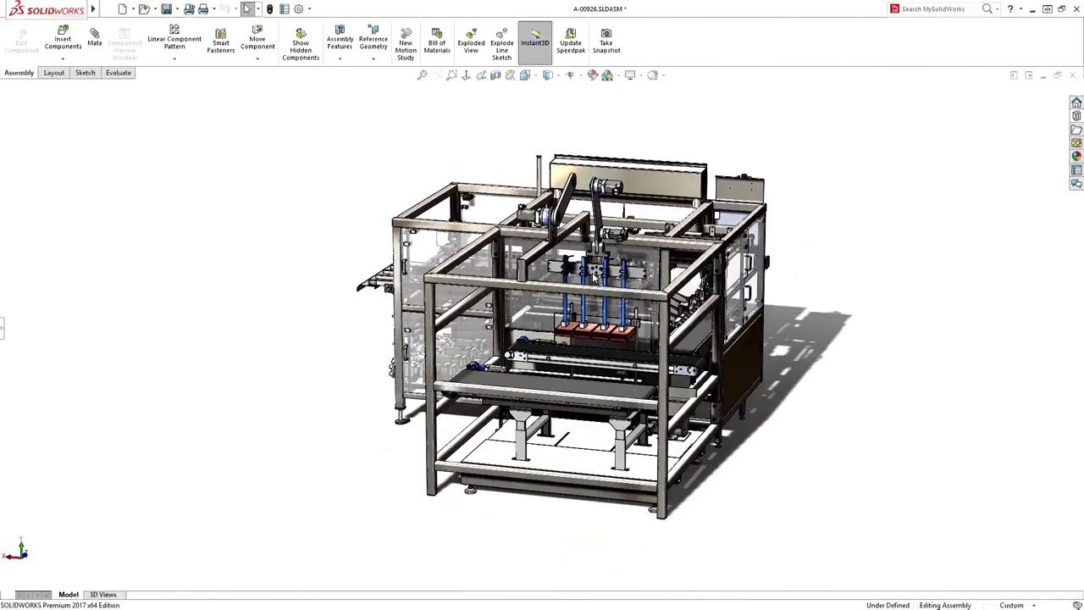
{"action": "left_click_drag", "start_coordinate": [481, 125], "coordinate": [762, 339]}
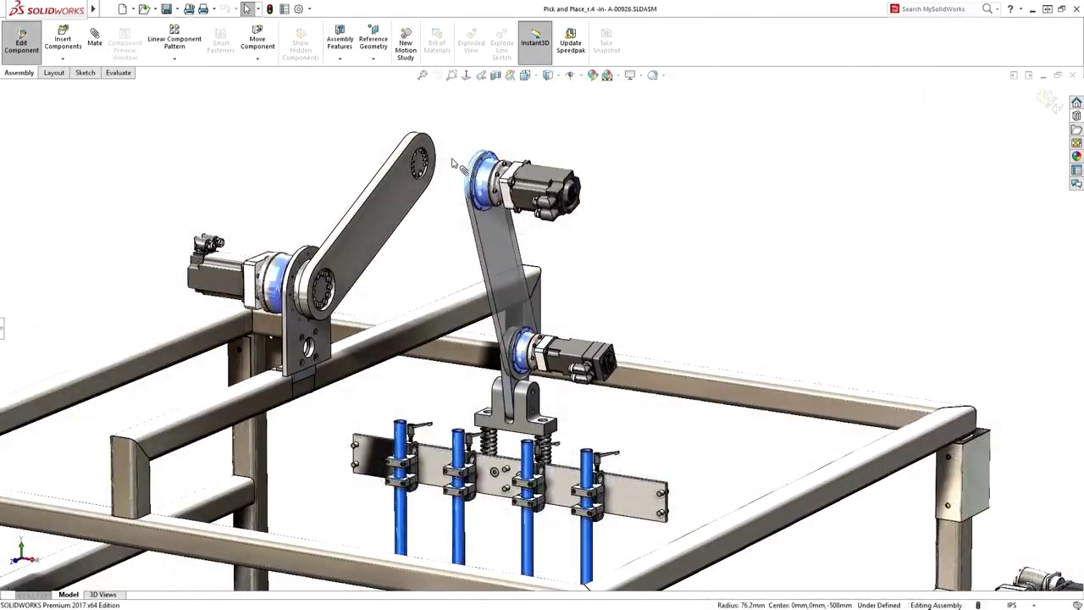
{"action": "left_click_drag", "start_coordinate": [483, 165], "coordinate": [421, 150]}
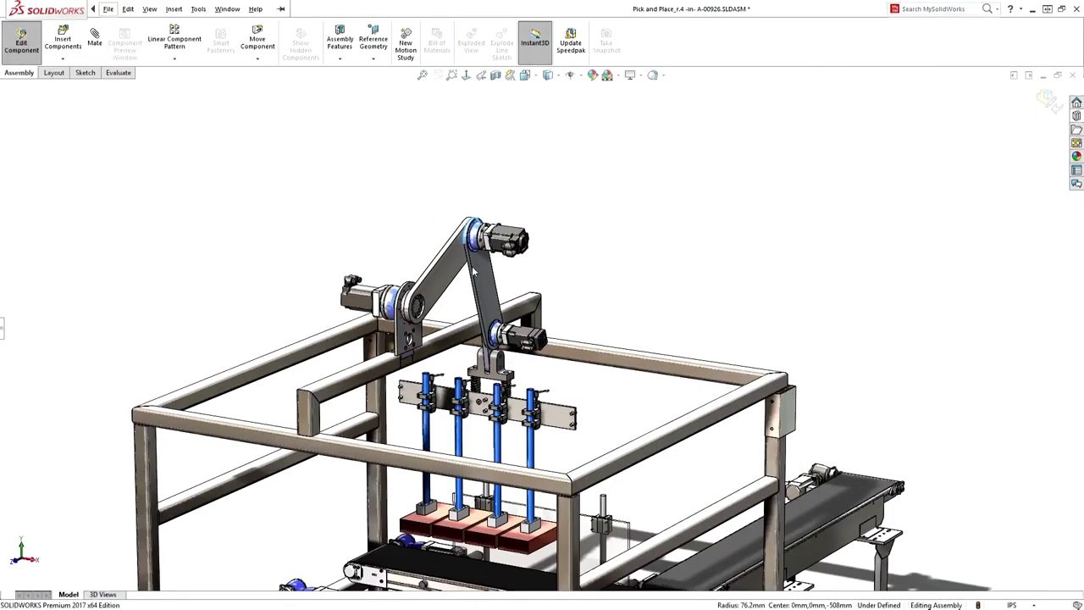
{"action": "left_click_drag", "start_coordinate": [489, 285], "coordinate": [480, 232]}
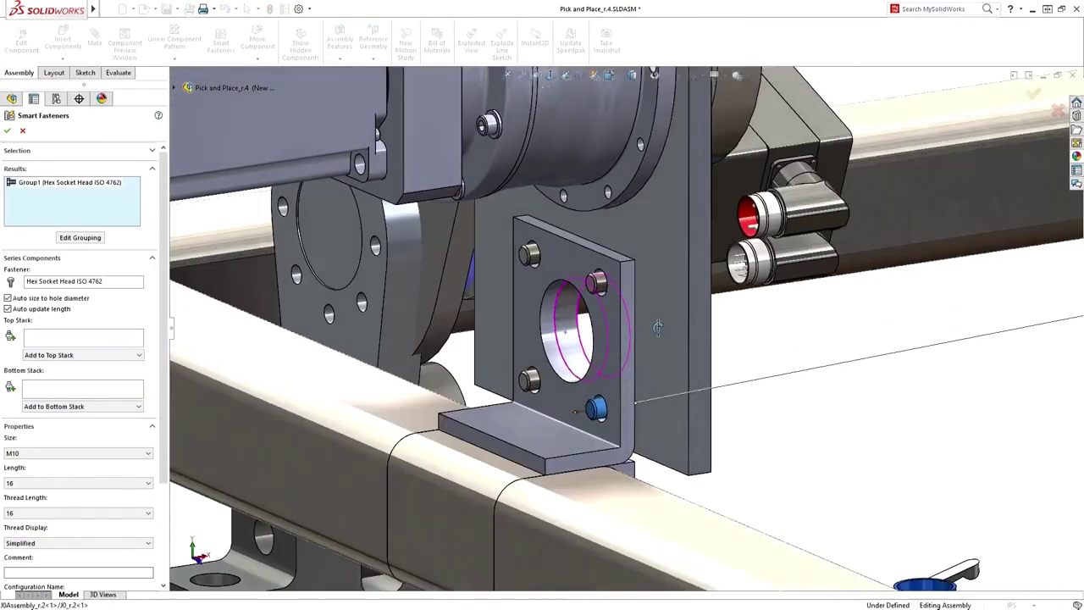
Step: Add ISO 7089 washers and hex nuts to the M10 bolts' bottom stack
{"action": "left_click", "coordinate": [136, 408]}
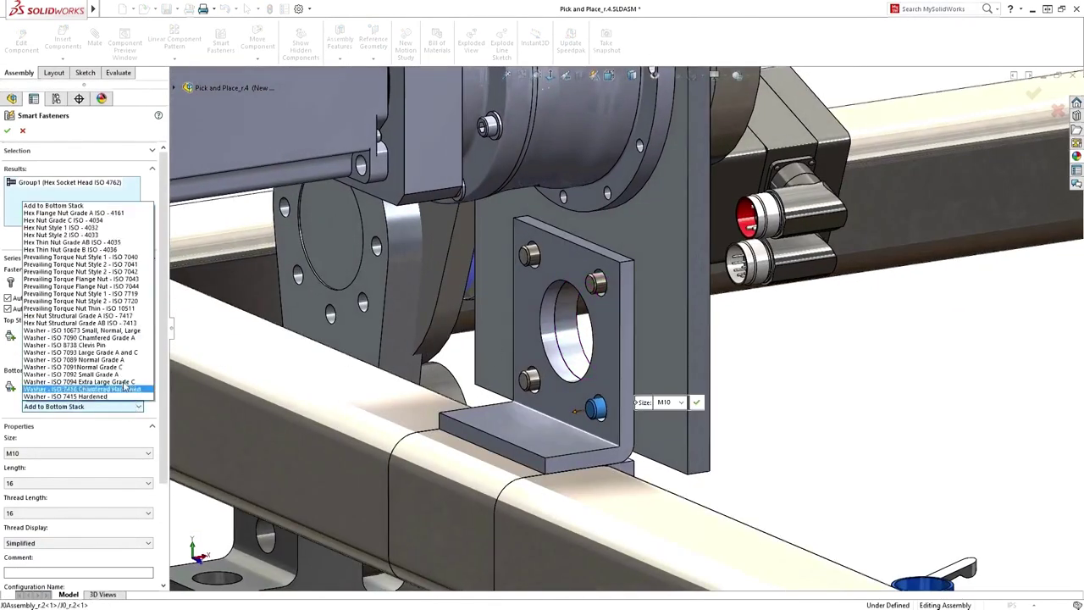
{"action": "left_click", "coordinate": [121, 362]}
{"action": "left_click", "coordinate": [125, 408]}
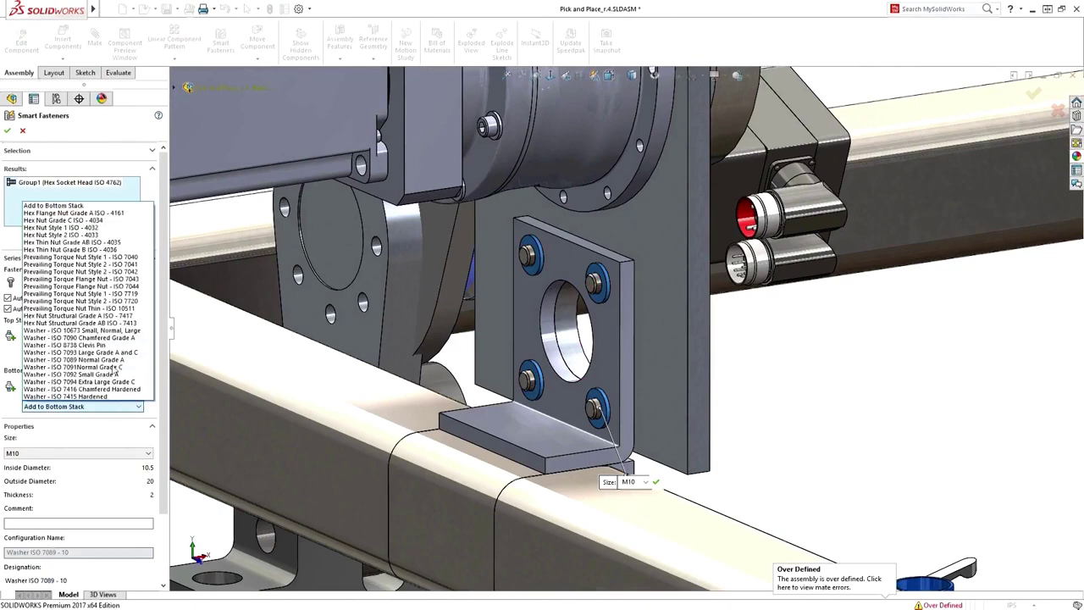
{"action": "left_click", "coordinate": [111, 231]}
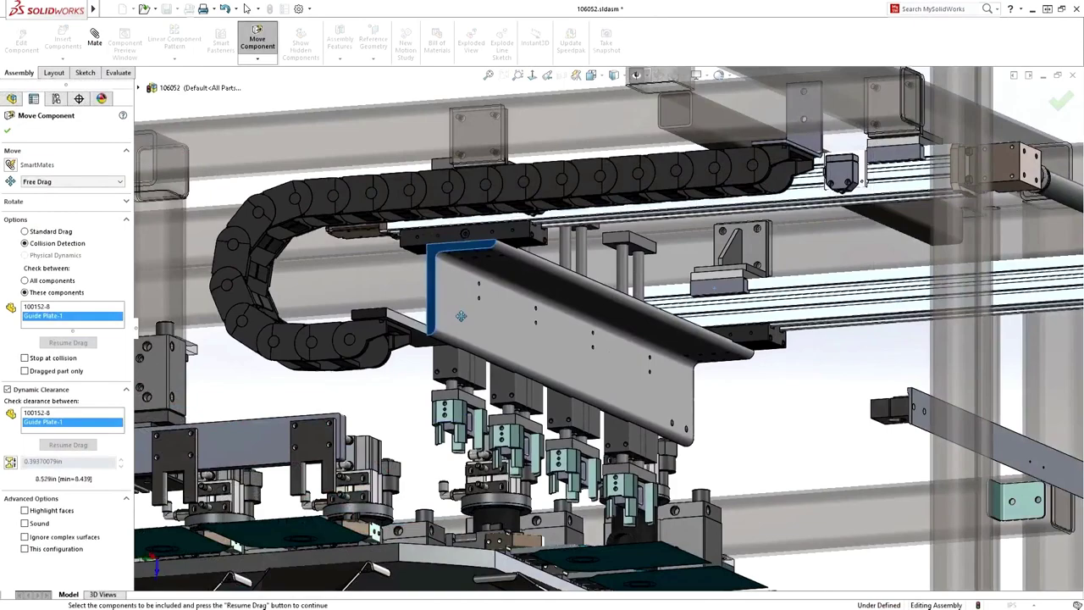
Step: Slide the guide-plate carriage right and the vertical carriage left with collision detection
{"action": "left_click_drag", "start_coordinate": [461, 316], "coordinate": [853, 299]}
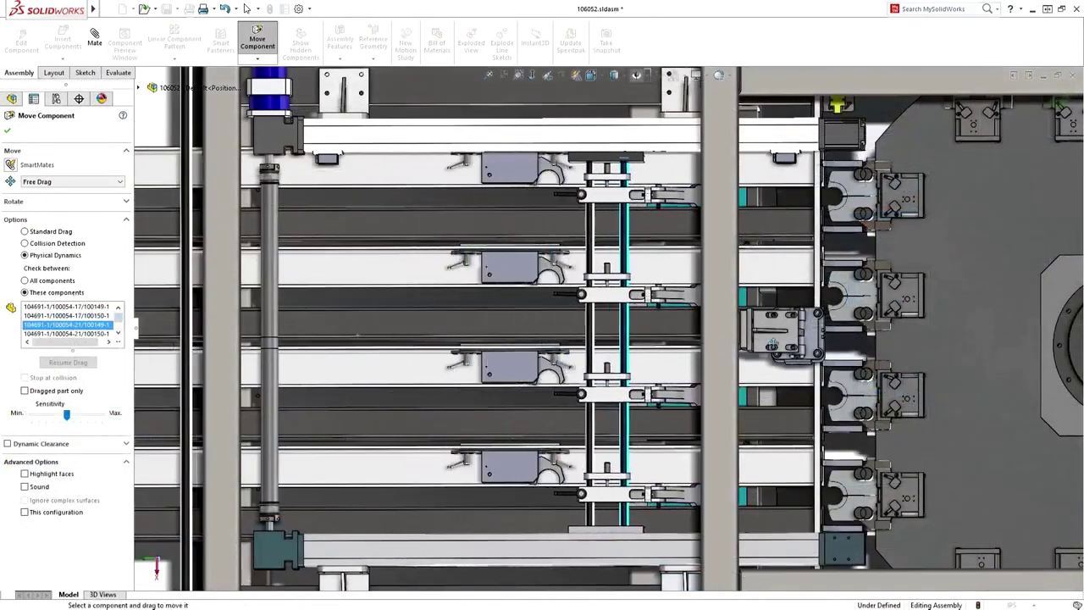
{"action": "left_click_drag", "start_coordinate": [772, 344], "coordinate": [227, 371]}
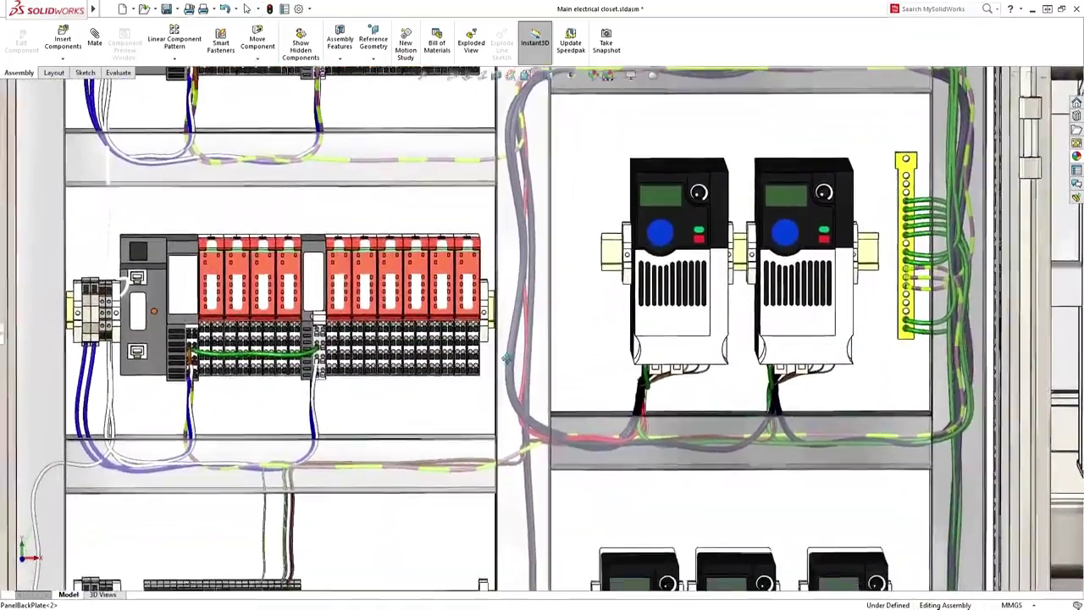
Step: Pan across the electrical closet's wired panel
{"action": "mouse_move", "coordinate": [505, 358]}
{"action": "middle_mouse_down", "text": "ctrl"}
{"action": "mouse_move", "coordinate": [523, 325]}
{"action": "mouse_move", "coordinate": [518, 247]}
{"action": "middle_mouse_up", "text": "ctrl"}
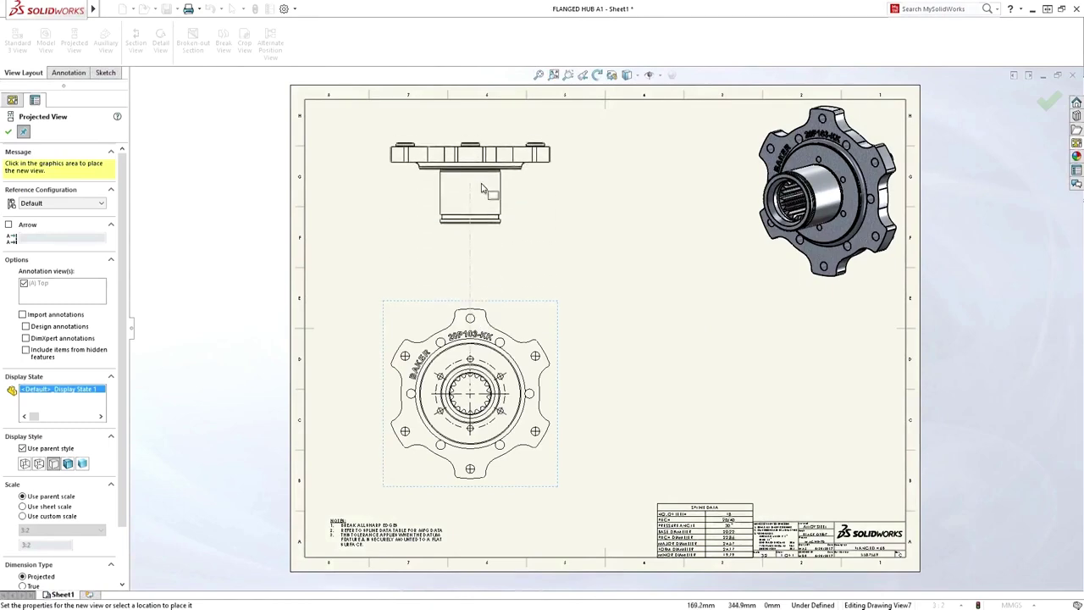
Step: Place the projected top view, then section view H-H cut vertically through the hub centre, right of the hub
{"action": "left_click", "coordinate": [481, 188]}
{"action": "left_click", "coordinate": [549, 330]}
{"action": "left_click", "coordinate": [580, 293]}
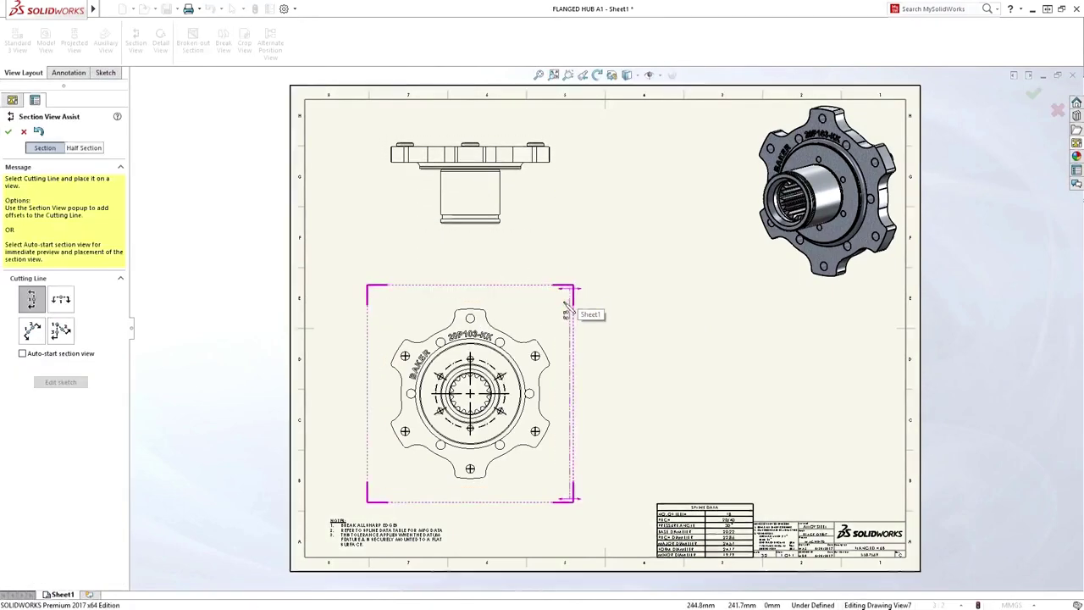
{"action": "left_click", "coordinate": [470, 394]}
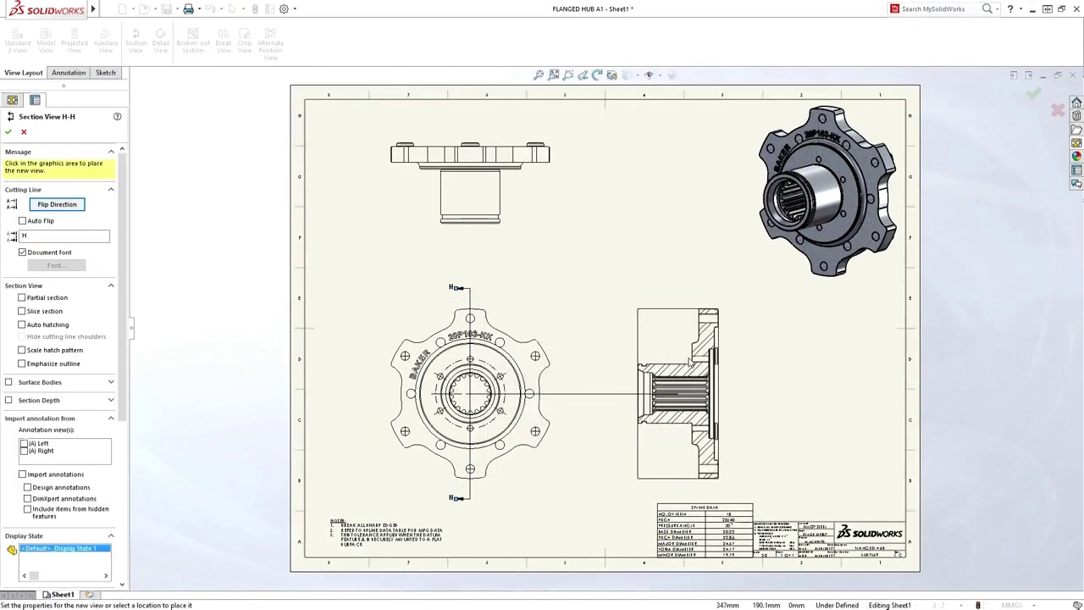
{"action": "left_click", "coordinate": [777, 362]}
{"action": "left_click", "coordinate": [861, 355]}
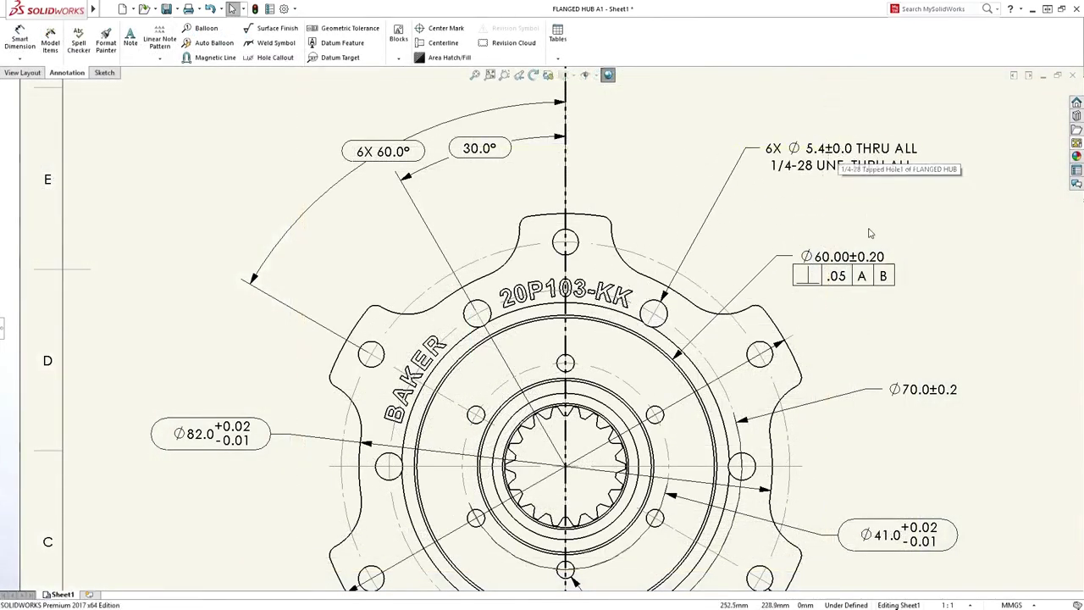
Step: Apply the ±0.02 tolerance with offset text to the Ø60.00 dimension
{"action": "scroll", "coordinate": [869, 255], "scroll_direction": "down", "scroll_amount": 3}
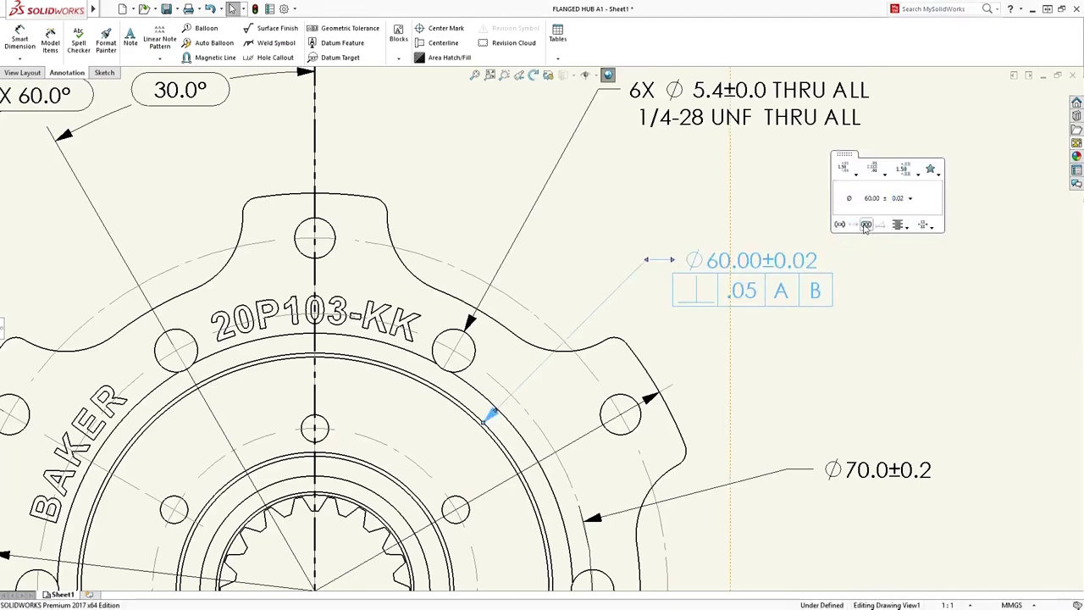
{"action": "left_click", "coordinate": [866, 225]}
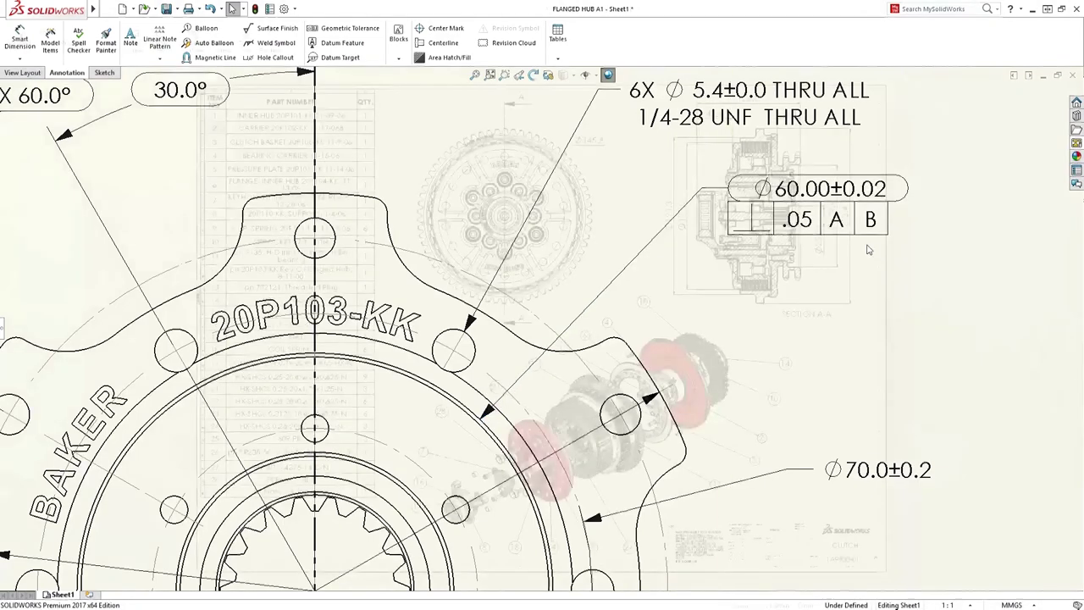